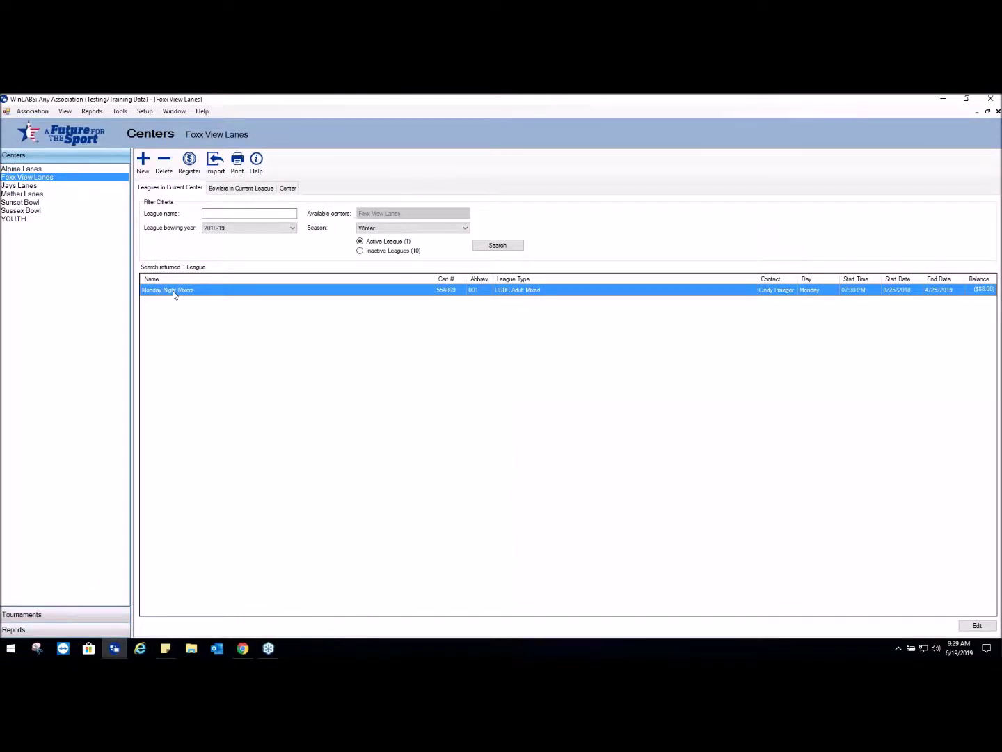
Open the all-years achievements and awards history of the last bowler listed in the Monday Night Mixers league.
double_click(173, 293)
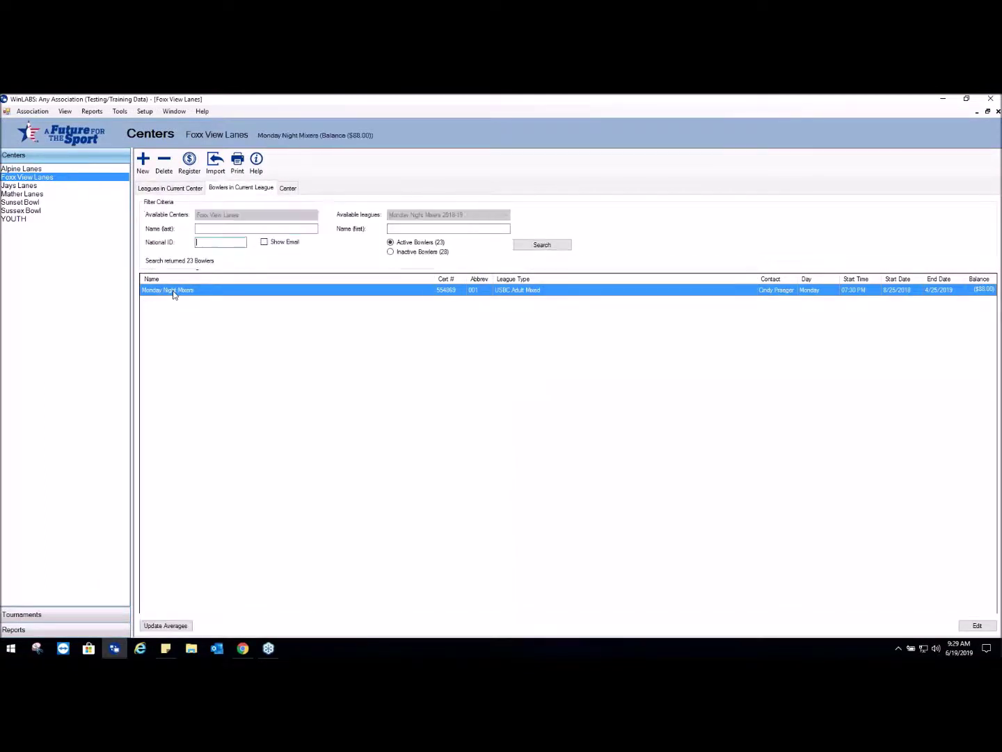
click(209, 402)
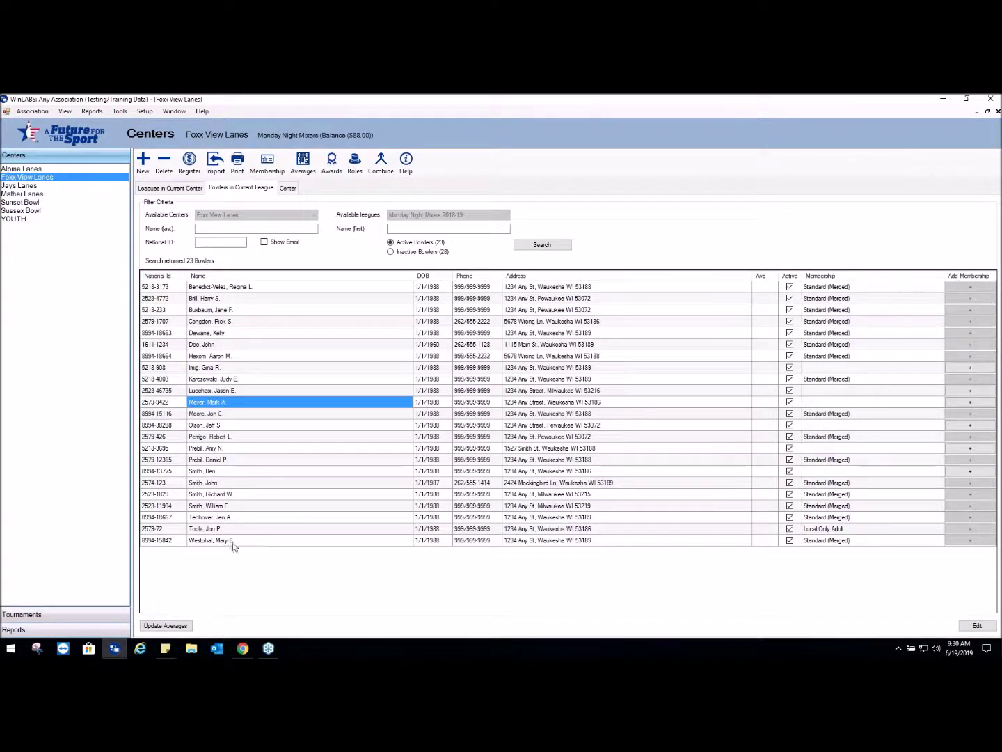
click(233, 542)
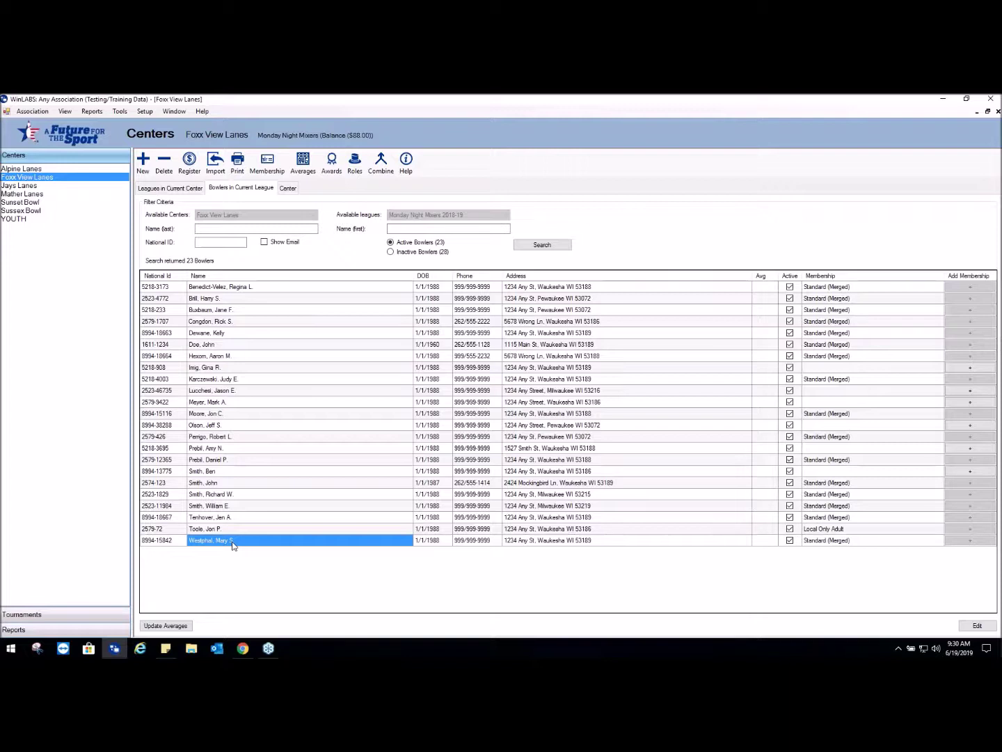
click(332, 166)
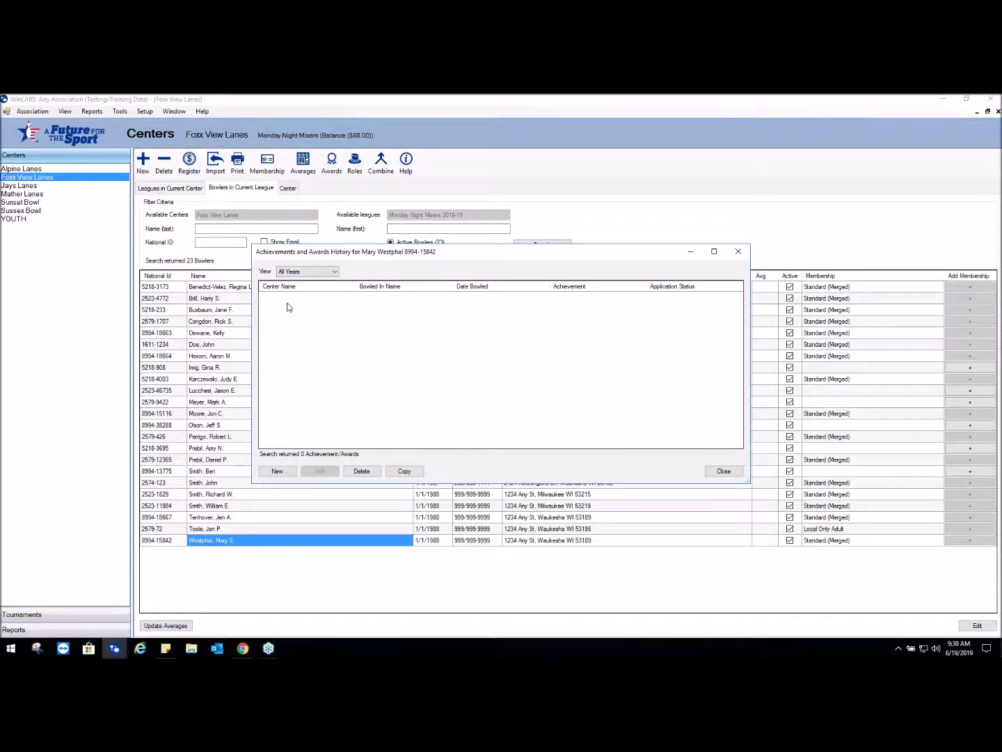
click(293, 276)
click(337, 272)
click(325, 296)
Create a "300 game - USBC" achievement for the bowler, with date bowled 1/5/2019 and date received 1/20/2019.
click(277, 471)
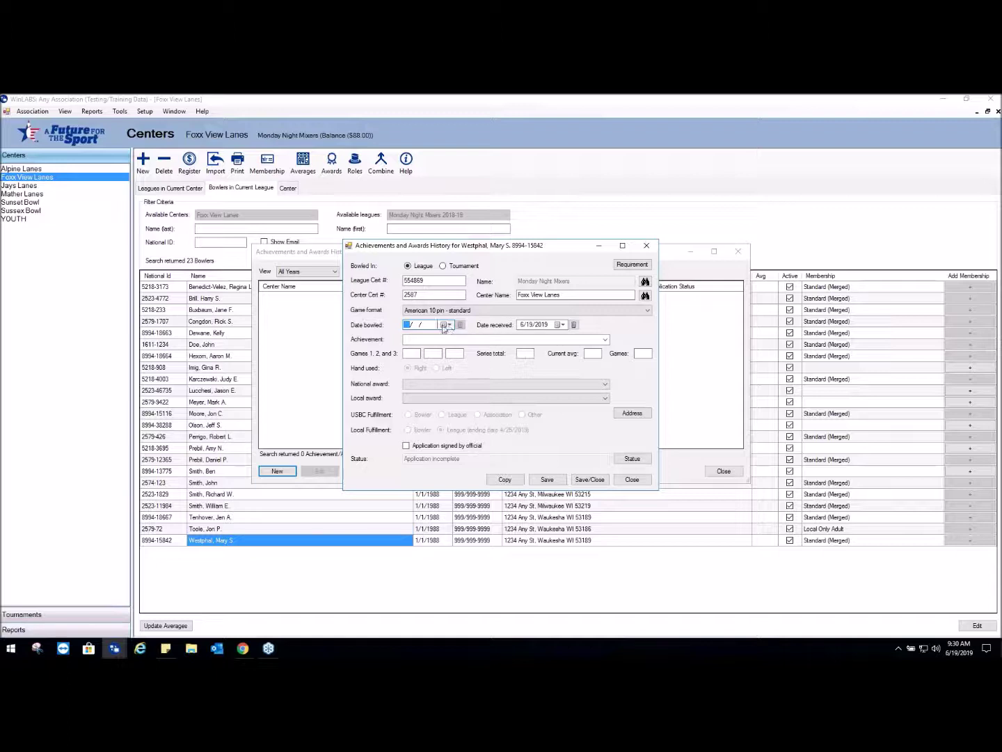
text(1/ 5/2019)
key(Tab)
text(1/20/ 19)
key(Tab)
click(605, 340)
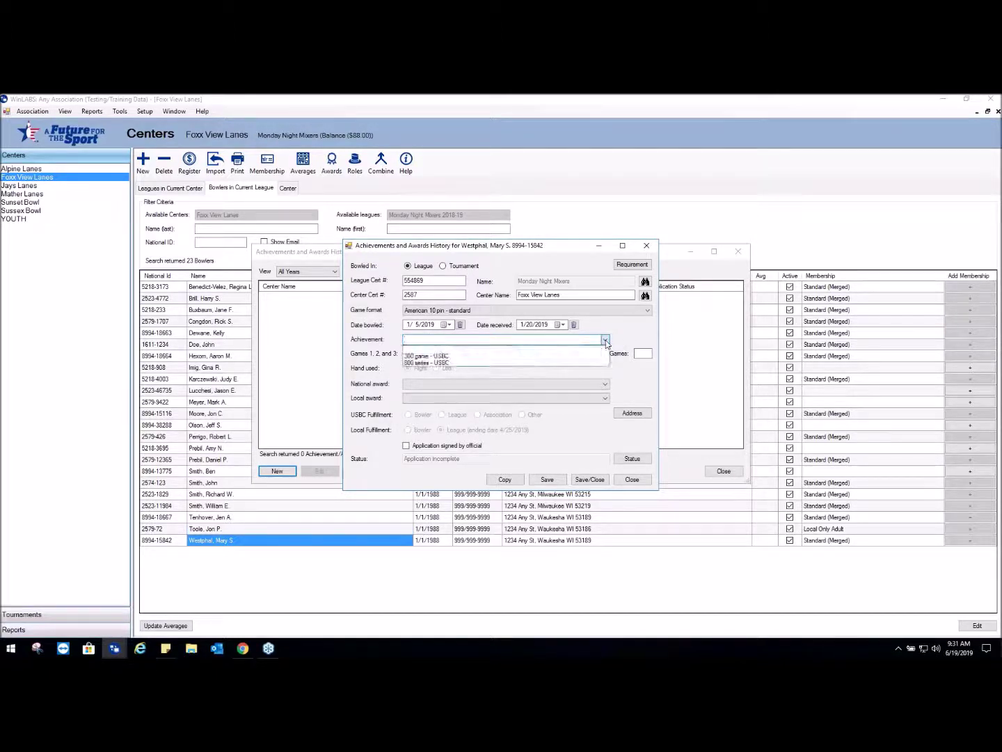
click(426, 357)
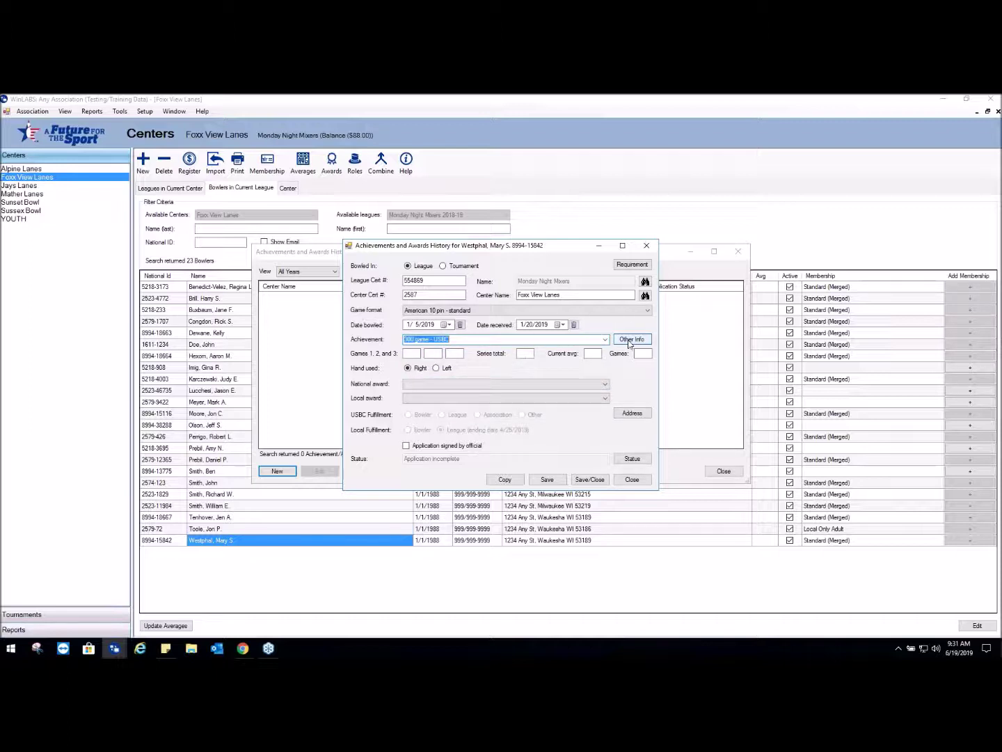
Save the achievement's other info with ball manufacturer Motiv and ball model Turbo.
click(628, 342)
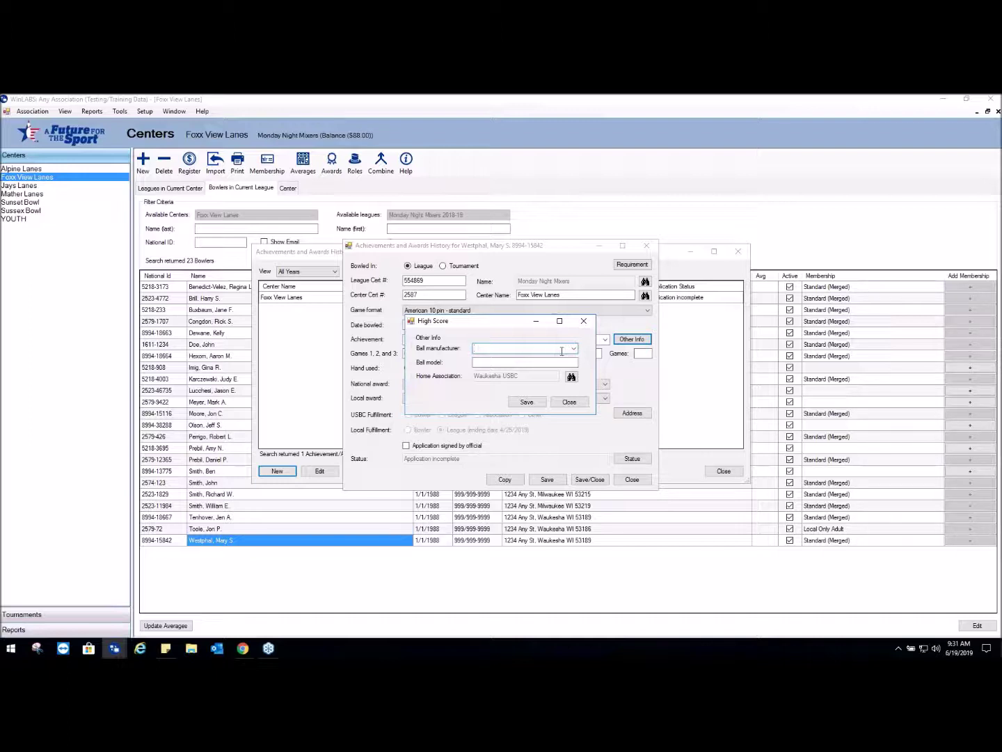
click(574, 349)
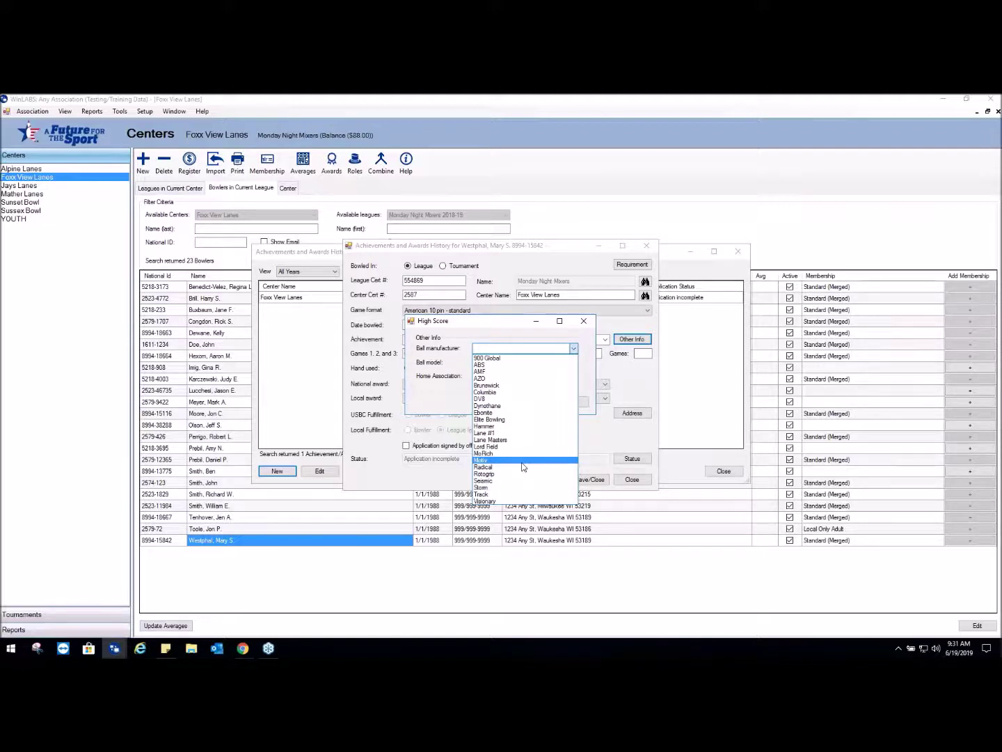
click(497, 460)
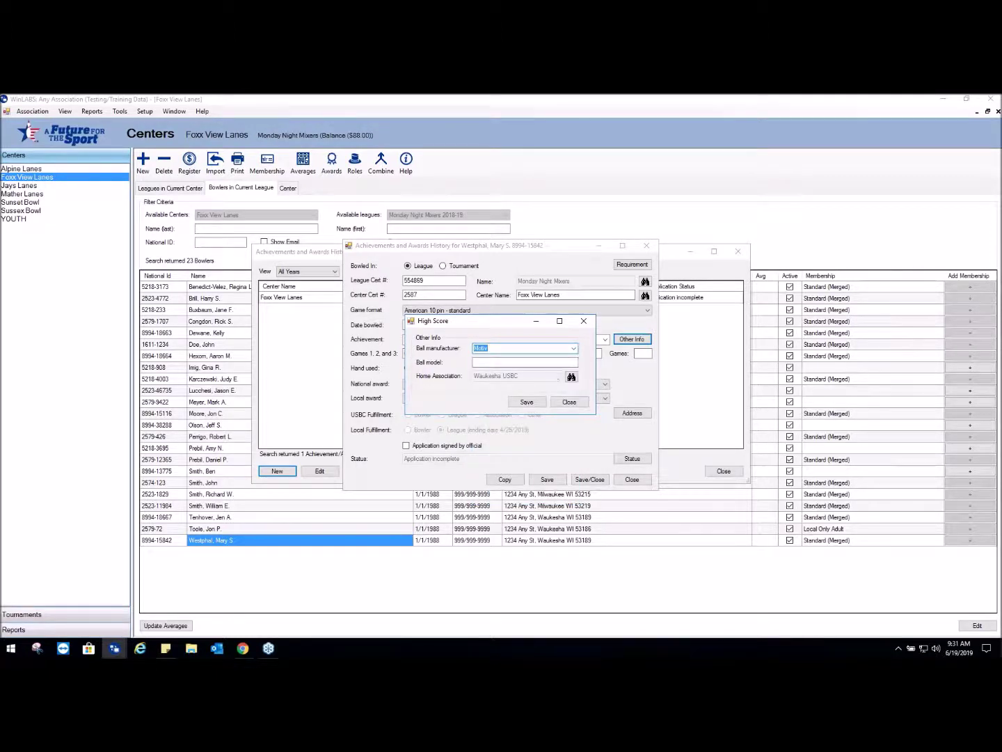
click(554, 361)
text(Turbo)
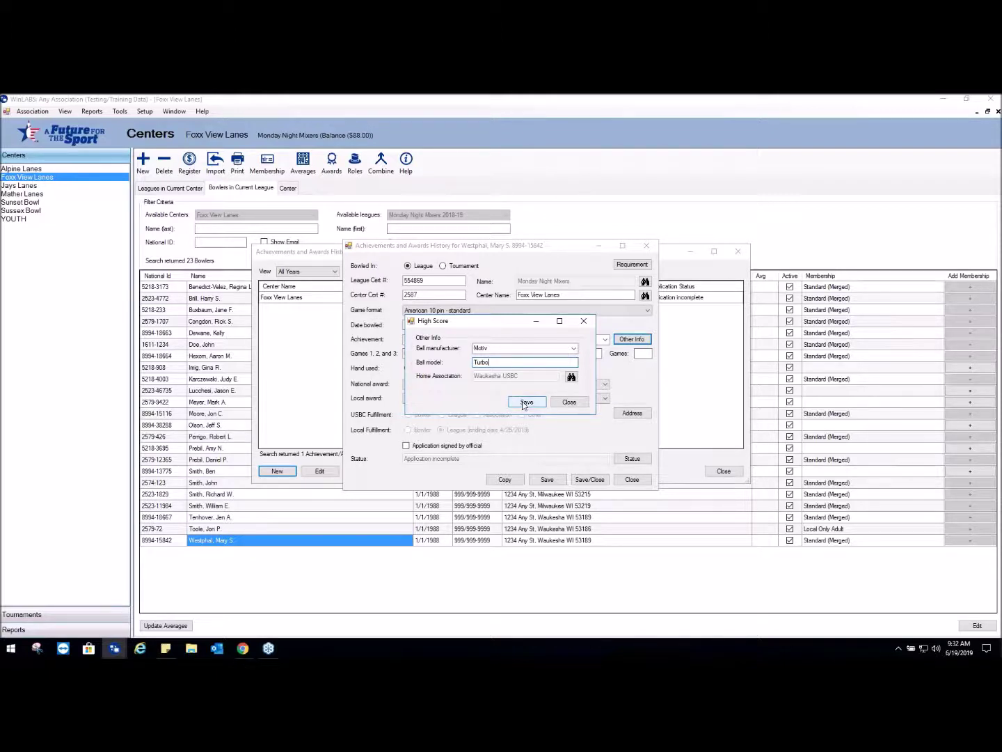
click(523, 405)
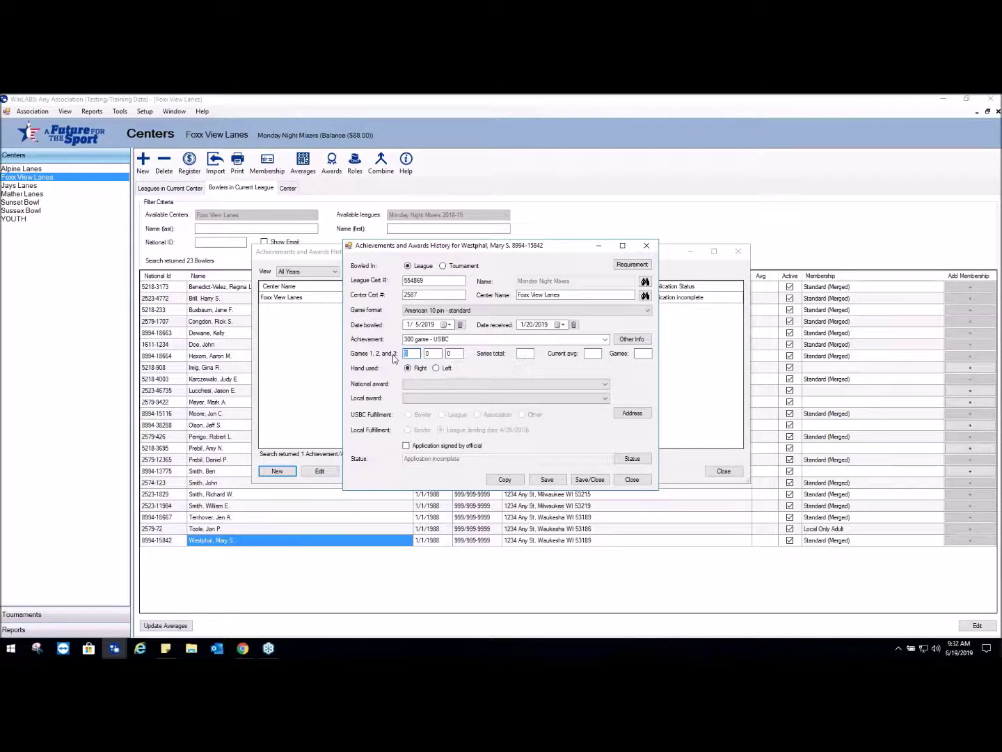
Enter a game 1 score of 300, a current average of 195 and 27 games.
text(3)
text(195)
click(643, 354)
text(27)
Choose the national award "300ADULT LADY PRESTIGE 10KGLD - USBC" and set ring size 7.00 in its ordering information.
click(605, 385)
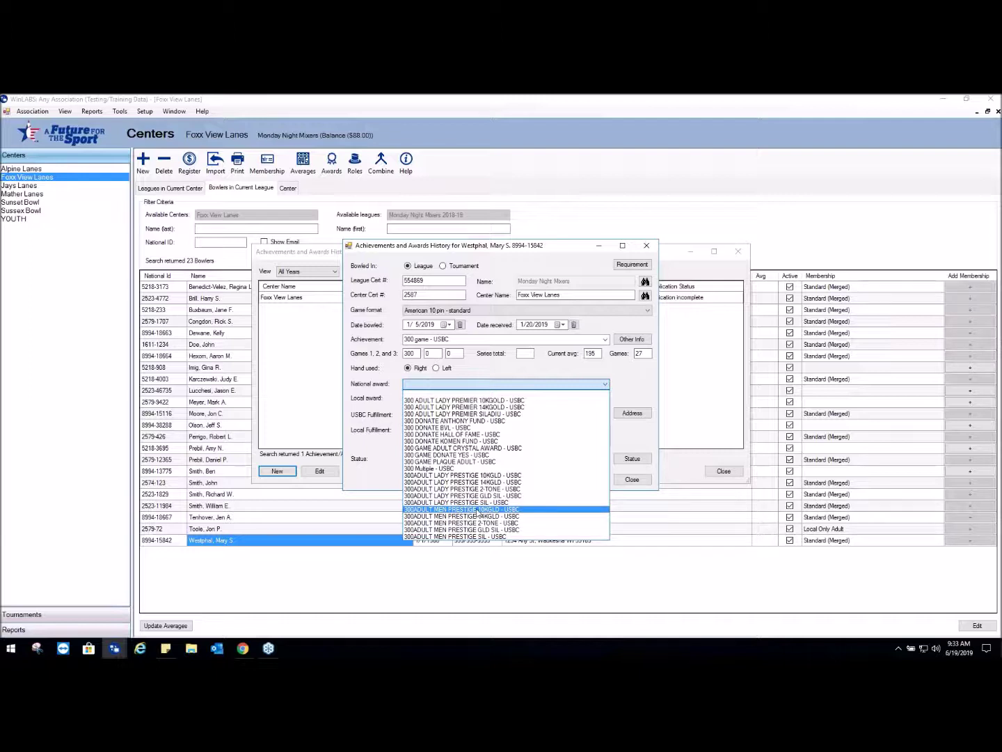
click(475, 479)
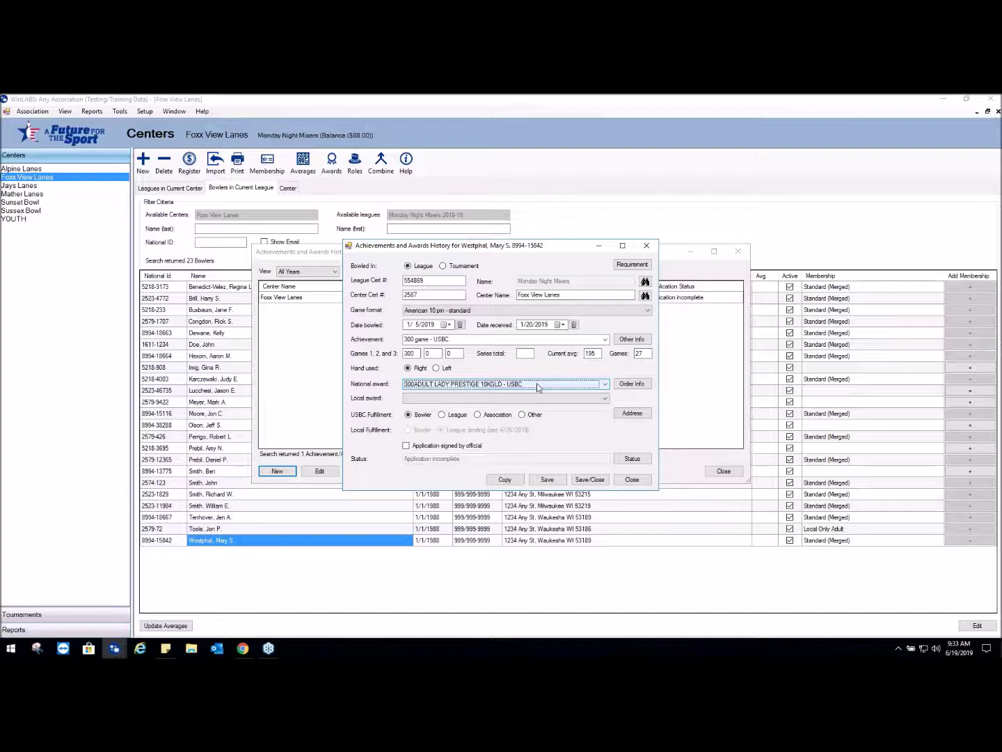
click(631, 383)
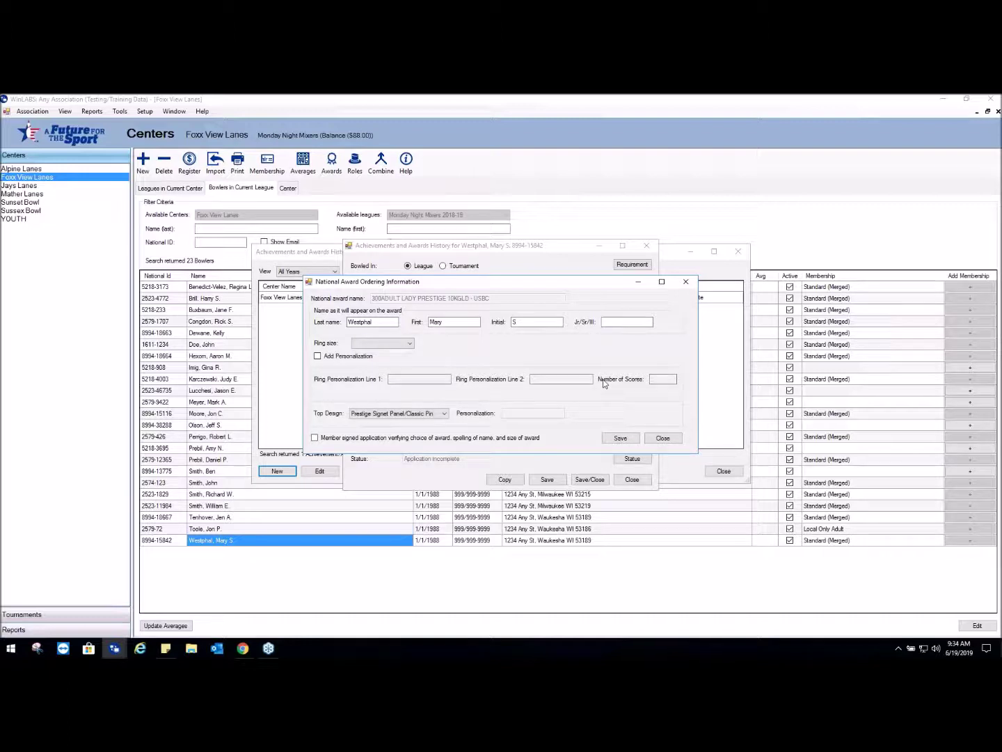
click(410, 345)
click(411, 343)
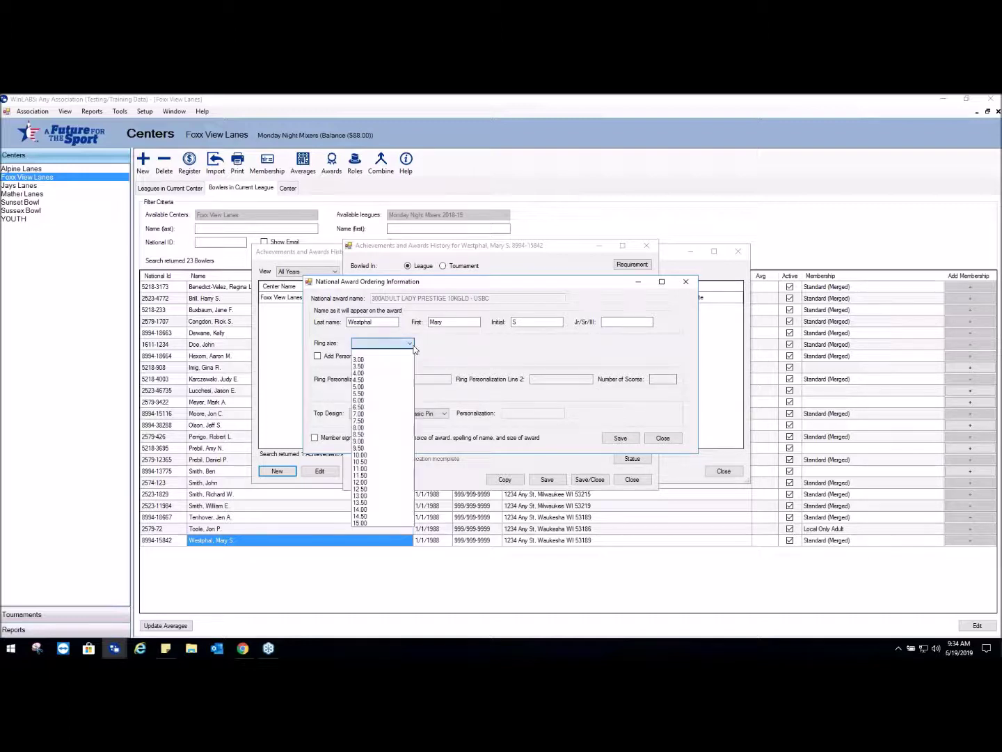
click(376, 415)
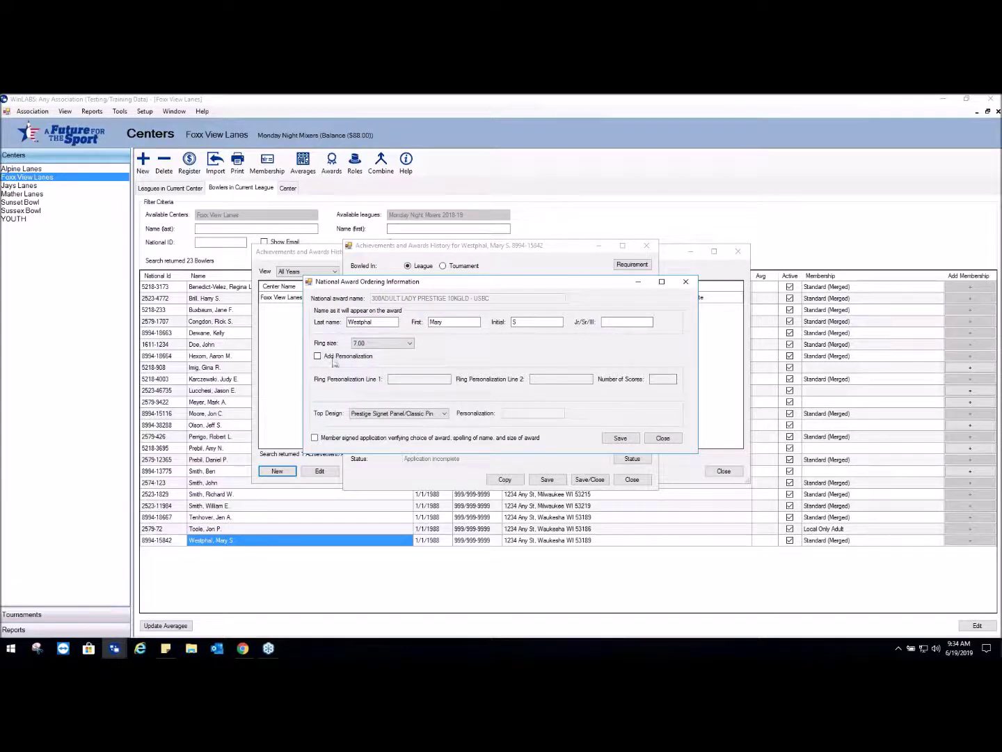
Add ring personalization with FOXX on line 1, MONDAY on line 2 and 1st as the number of scores.
click(404, 379)
text(FOXX)
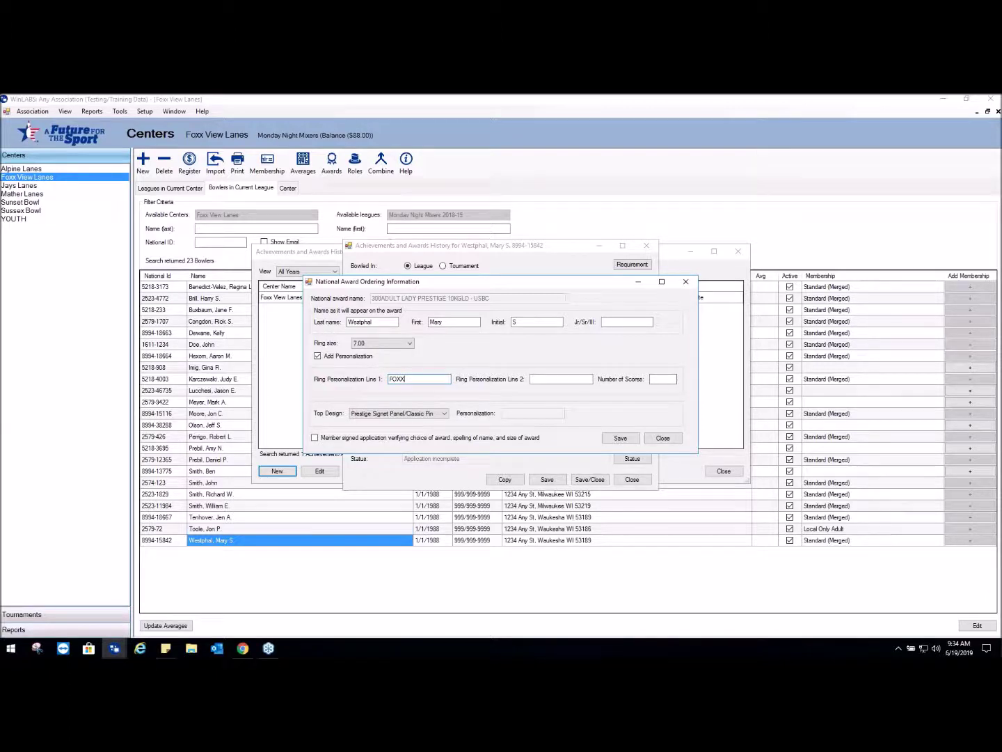
key(Tab)
text(MONDAY)
key(Tab)
text(1st)
Set the top design to "Bowling Ball Design/10K Yellow Gold w/ Diamonds" and save the ordering information with the member's signed application verified.
click(444, 414)
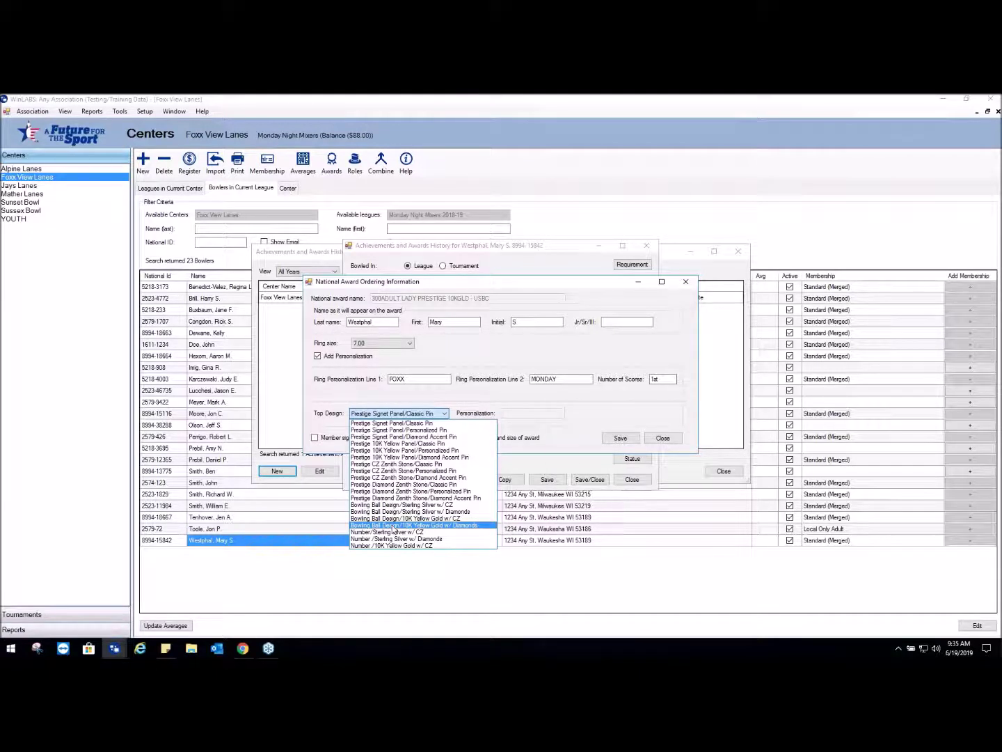
click(391, 525)
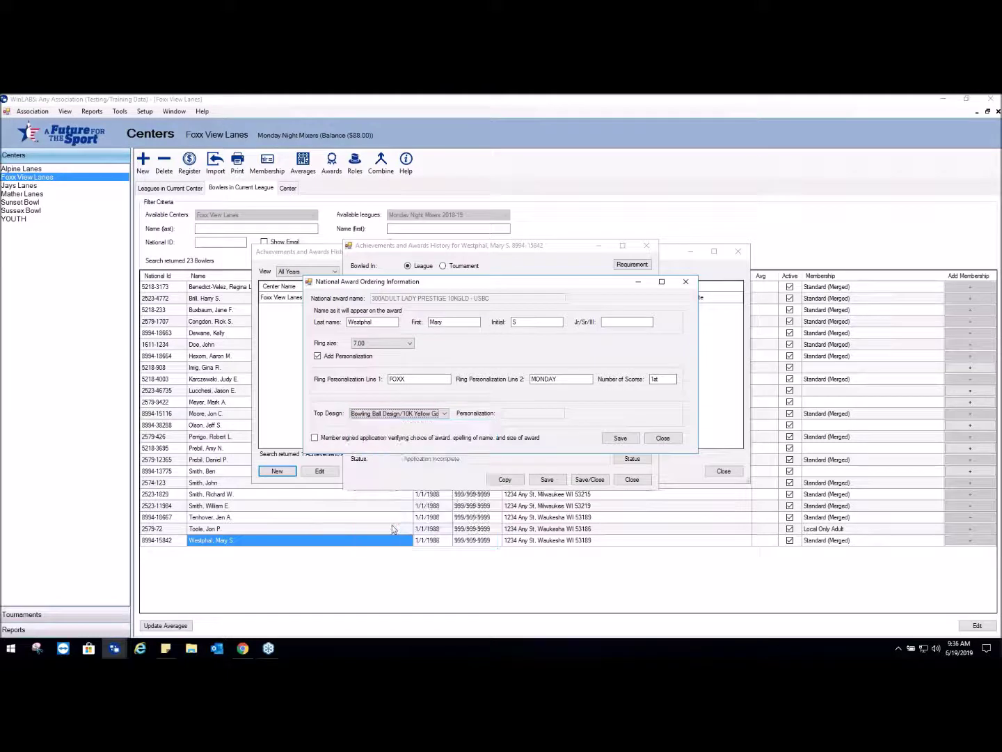
click(315, 438)
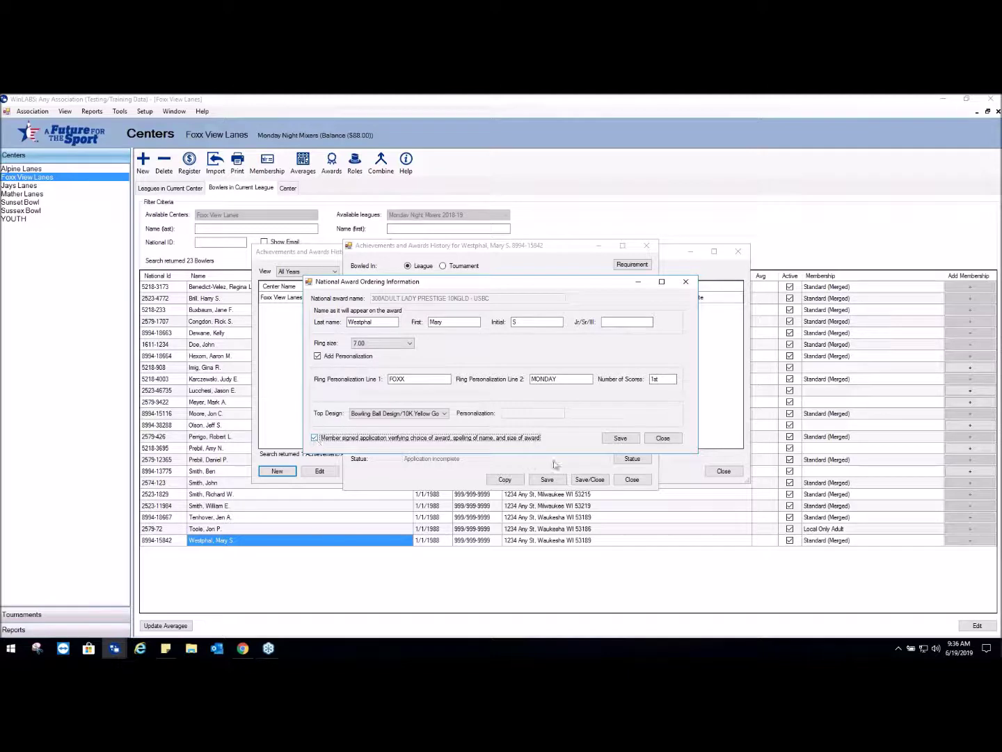
click(620, 439)
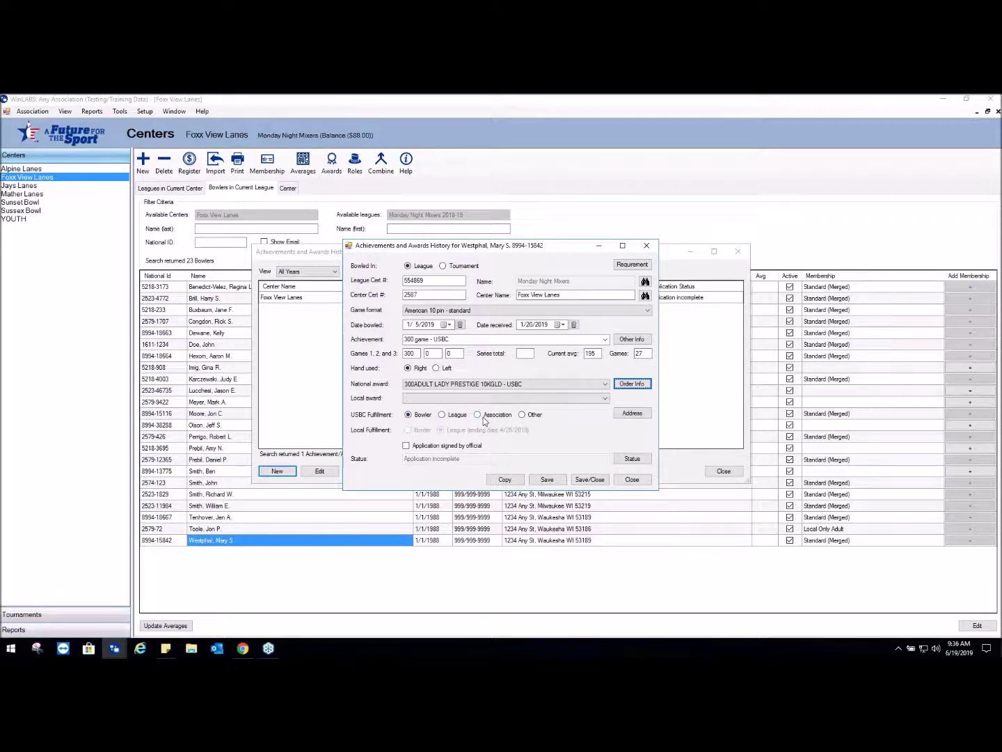
click(522, 415)
click(633, 414)
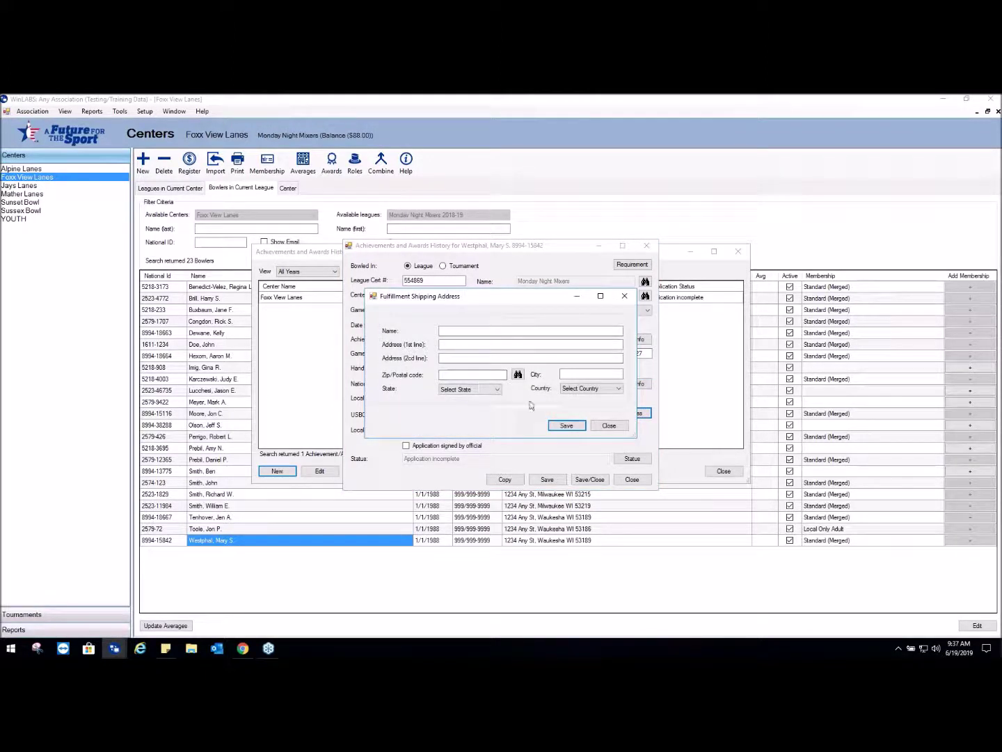
click(609, 425)
click(407, 416)
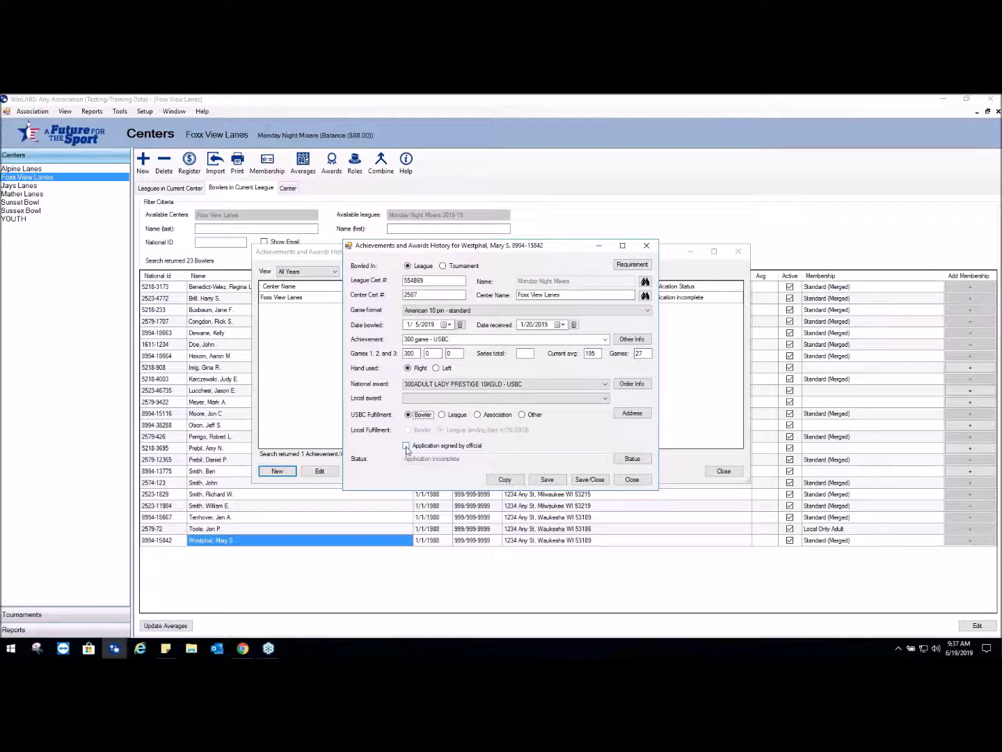
Mark the application as signed by official, save its application status, and save and close the achievement record.
click(406, 447)
click(636, 460)
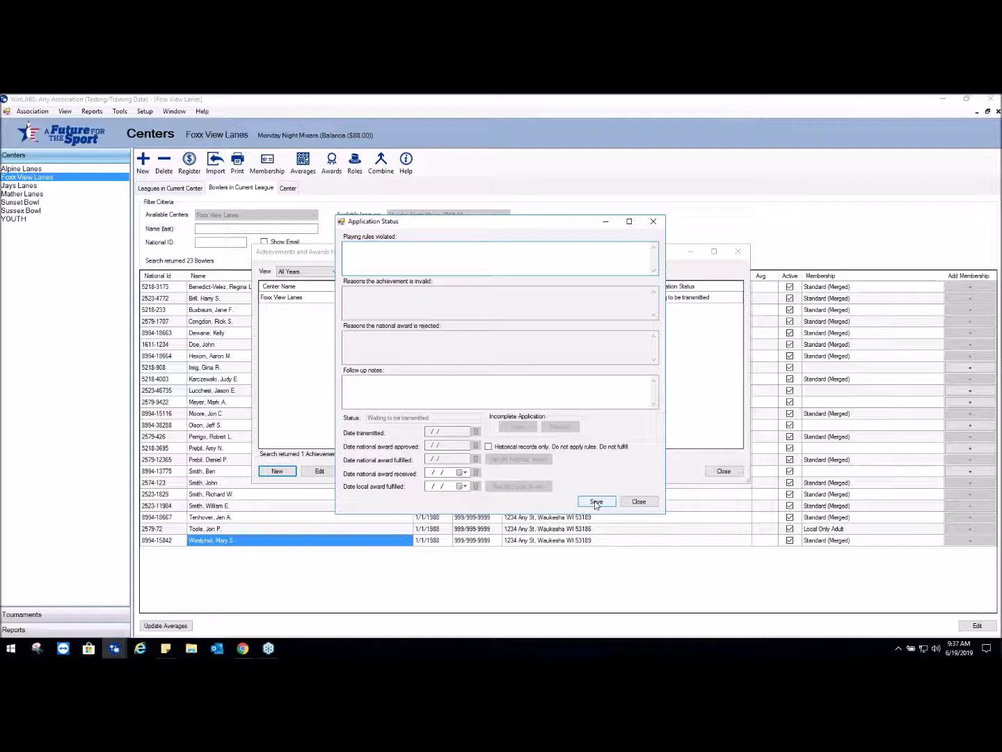
click(596, 502)
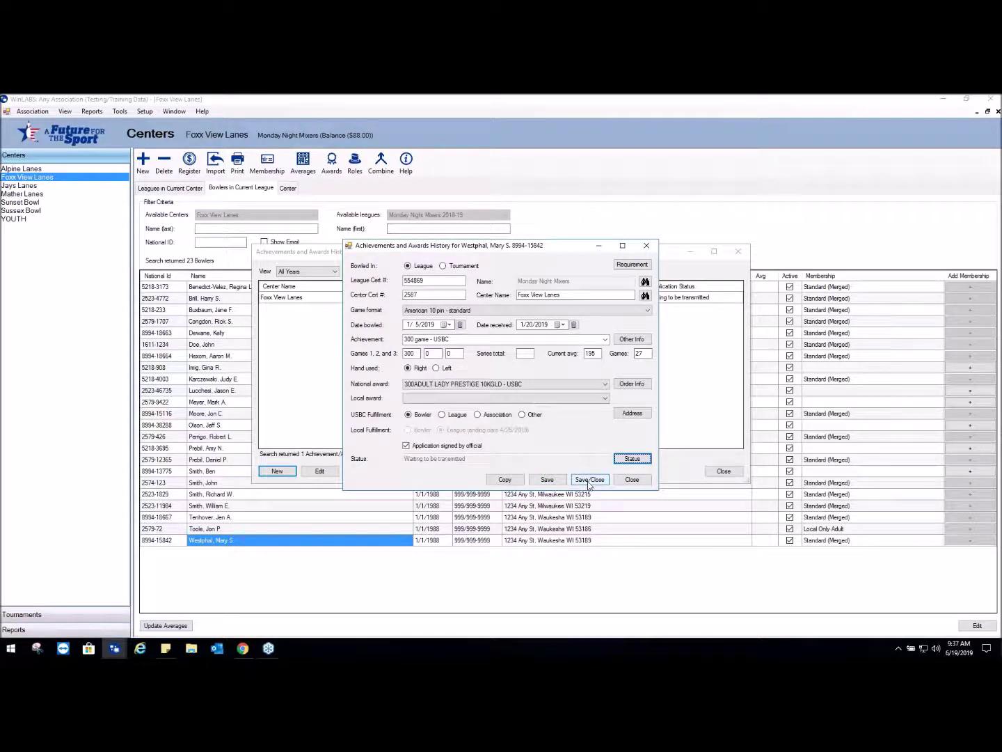
click(589, 480)
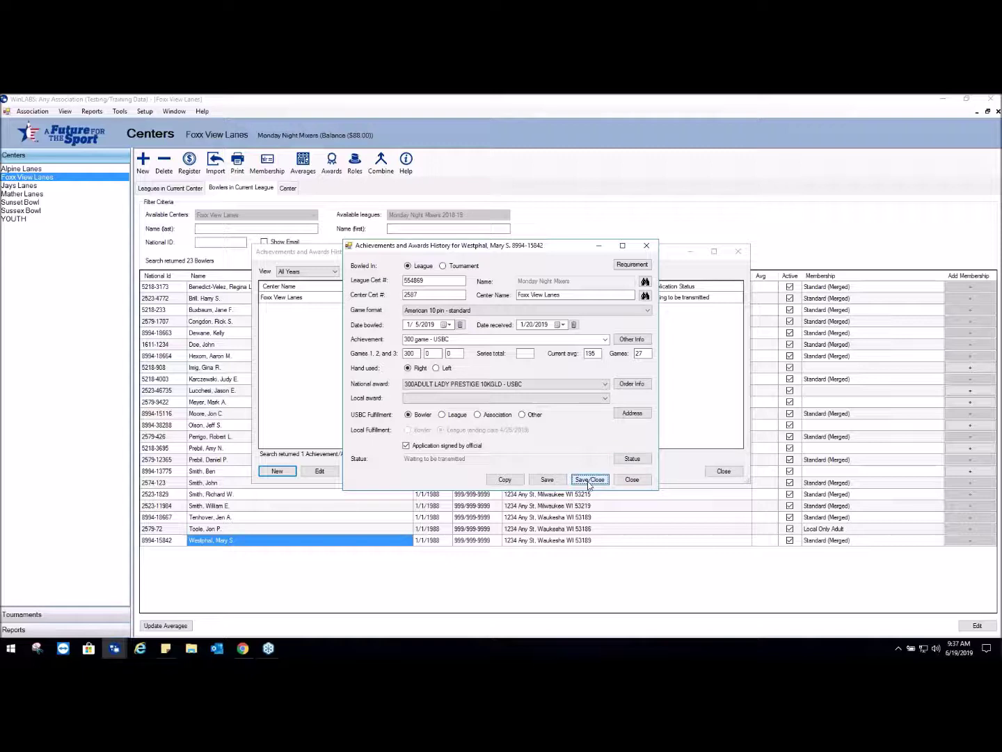